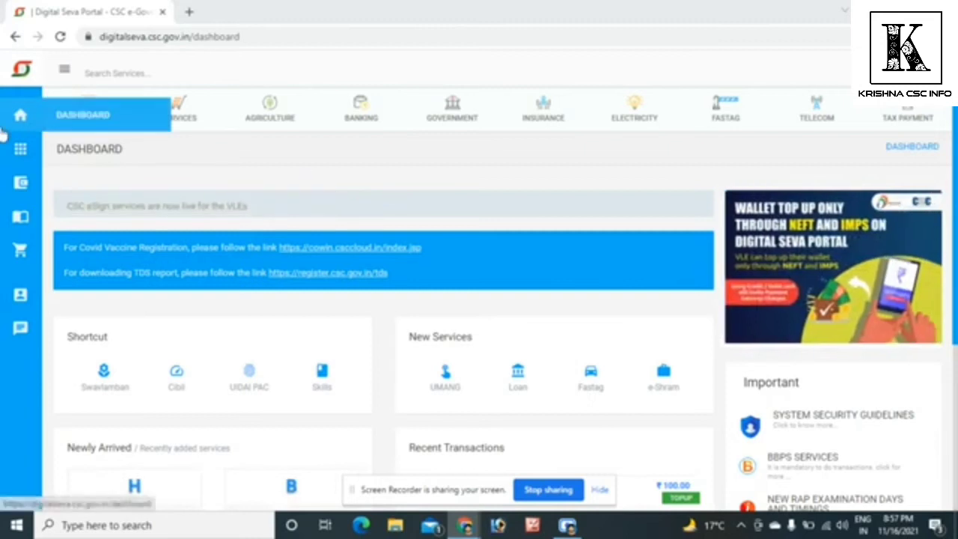
- Open the wallet summary page to view the account balance
mouse_move(23, 187)
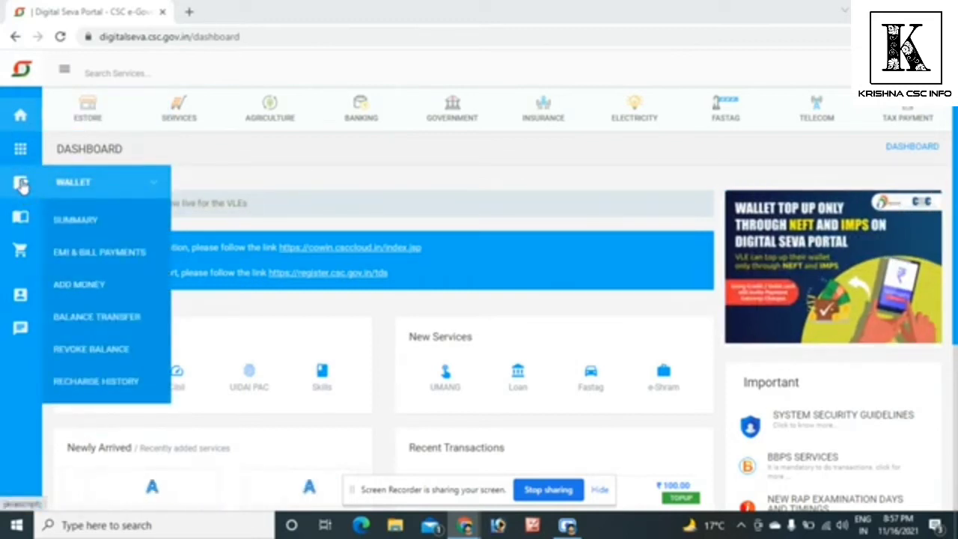
left_click(78, 222)
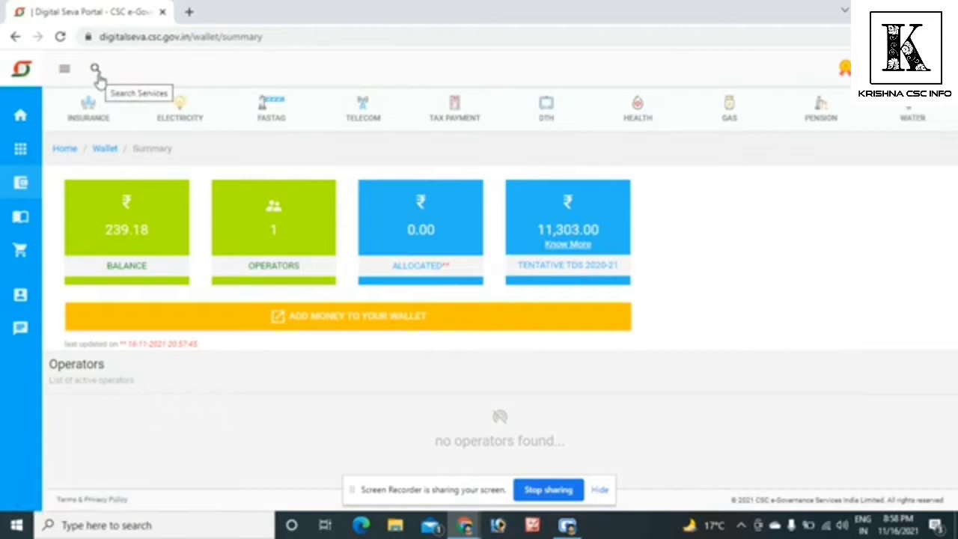
- Find the tax2win Income Tax Return Filing service and log in to it through Digital Seva Connect
left_click(95, 68)
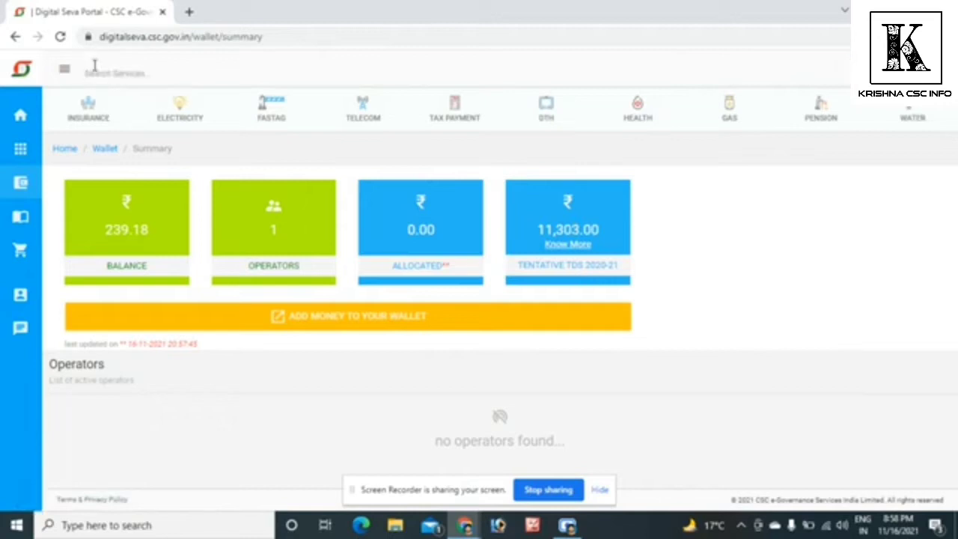
type("tax2win")
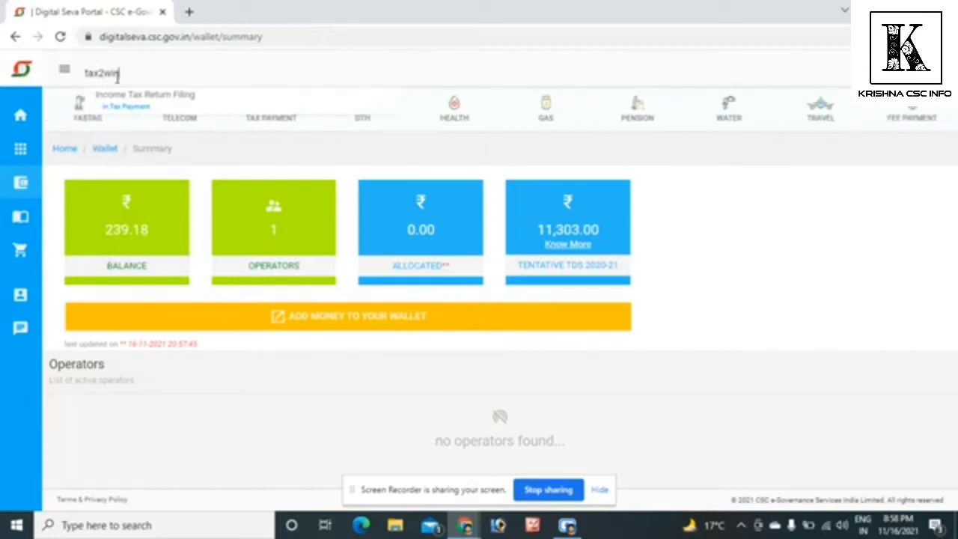
left_click(187, 101)
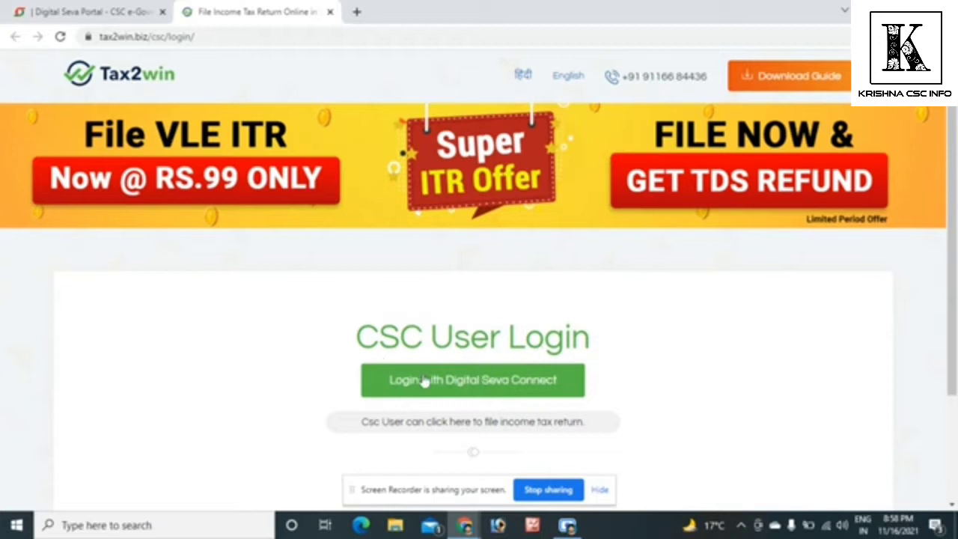
left_click(487, 385)
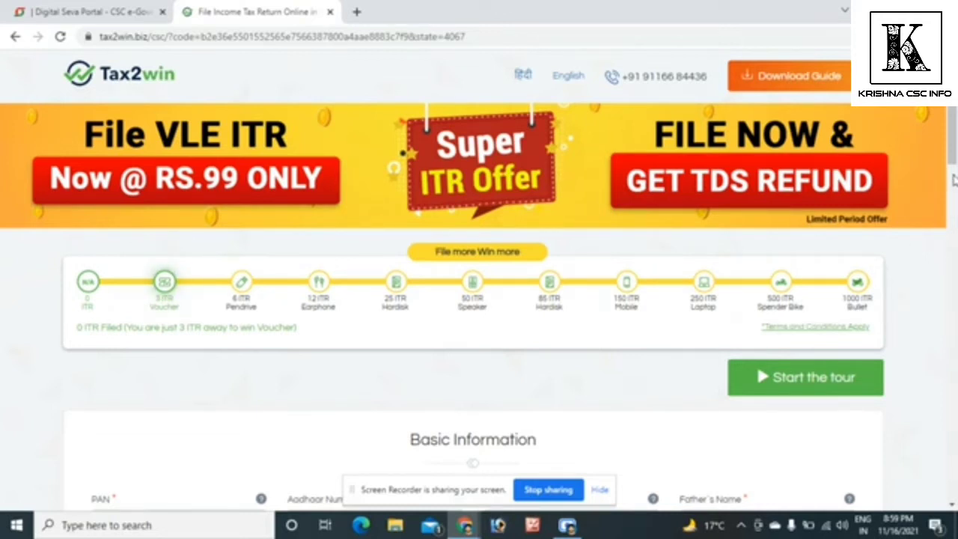
- Enter the client's PAN in the Basic Information section of the tax return form
left_click_drag(954, 147, 955, 217)
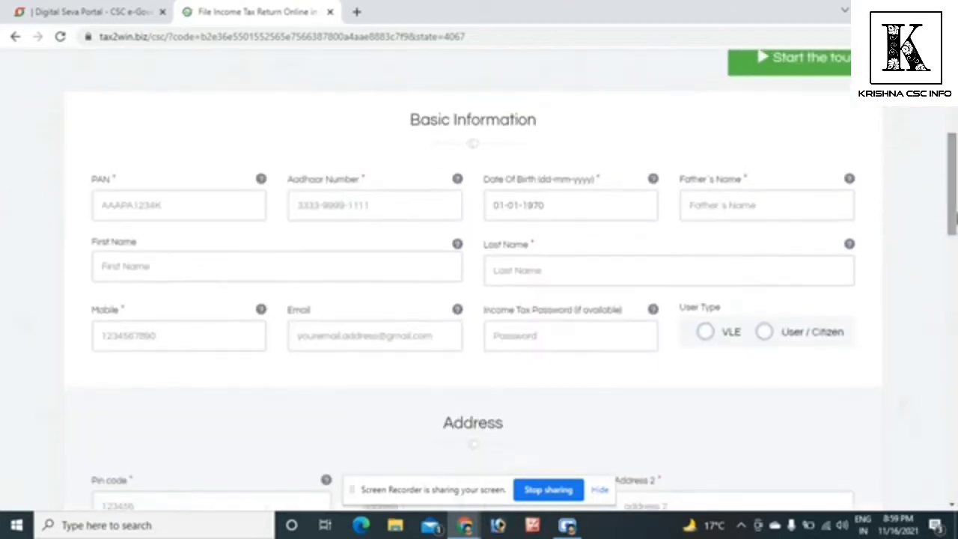
left_click(238, 201)
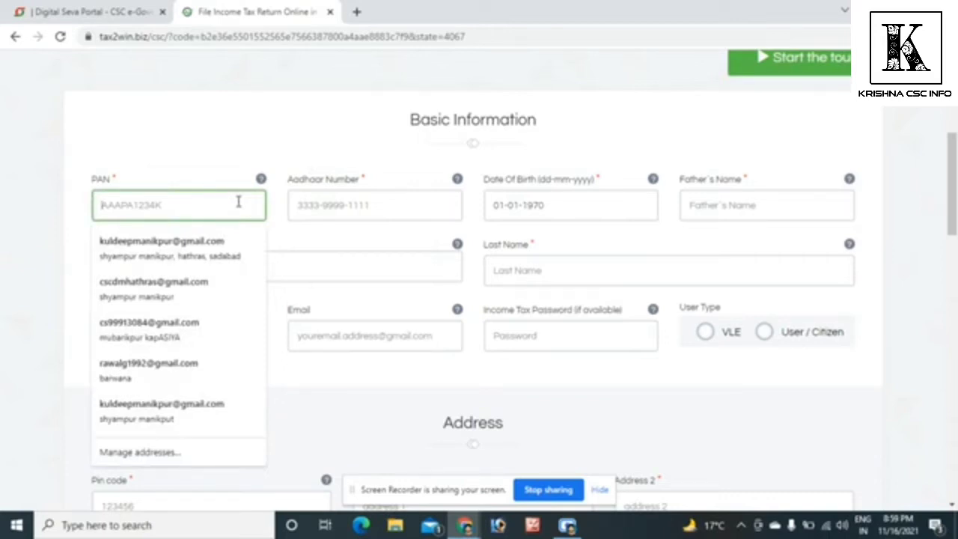
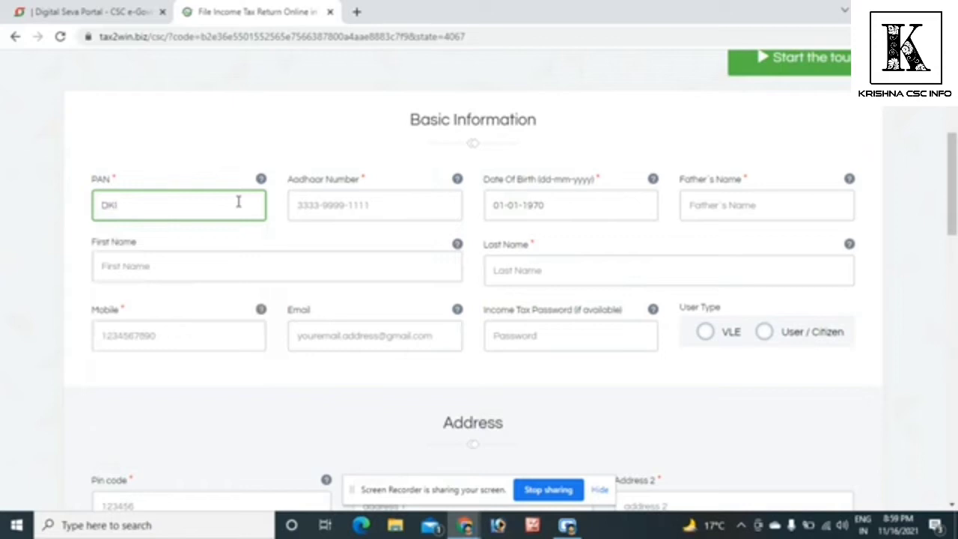
key("Tab")
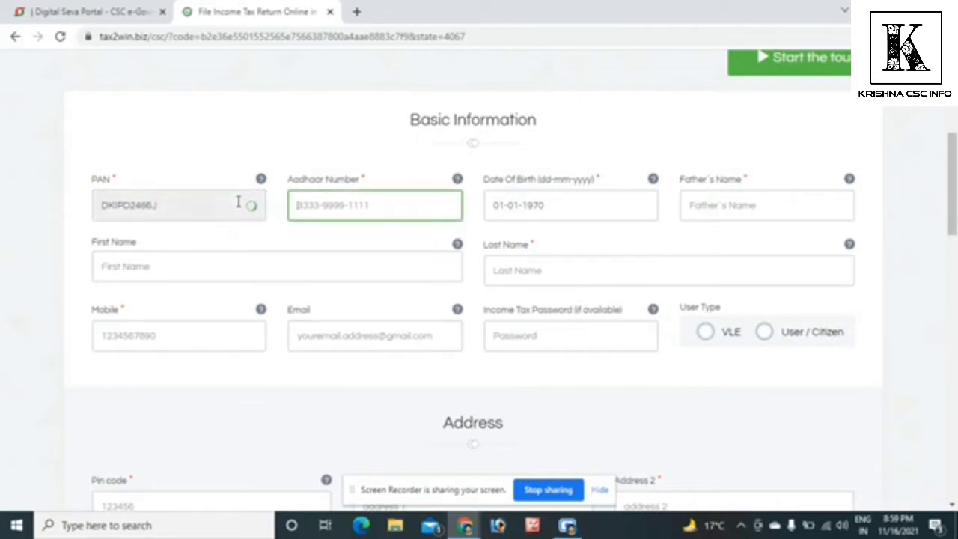
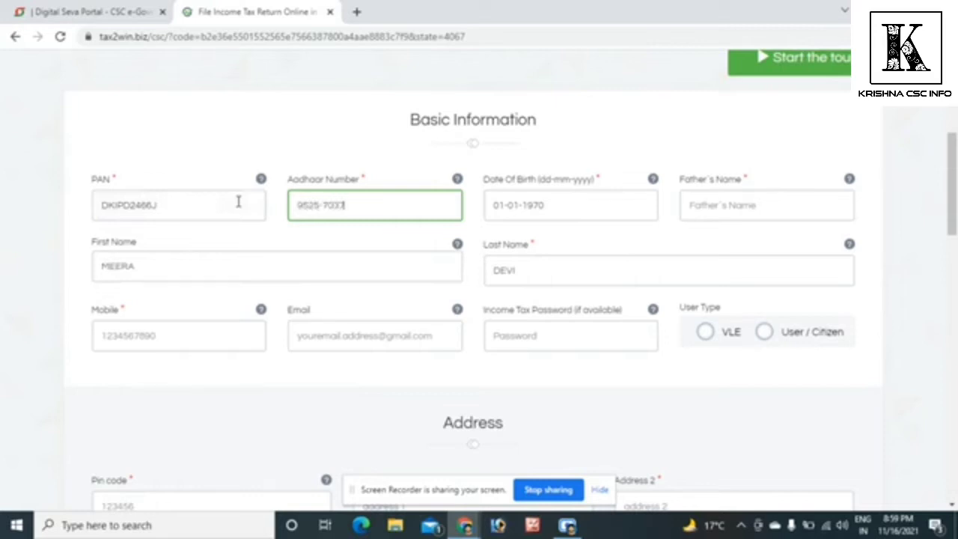
- Enter the client's Aadhaar number in the Basic Information section
key("Tab")
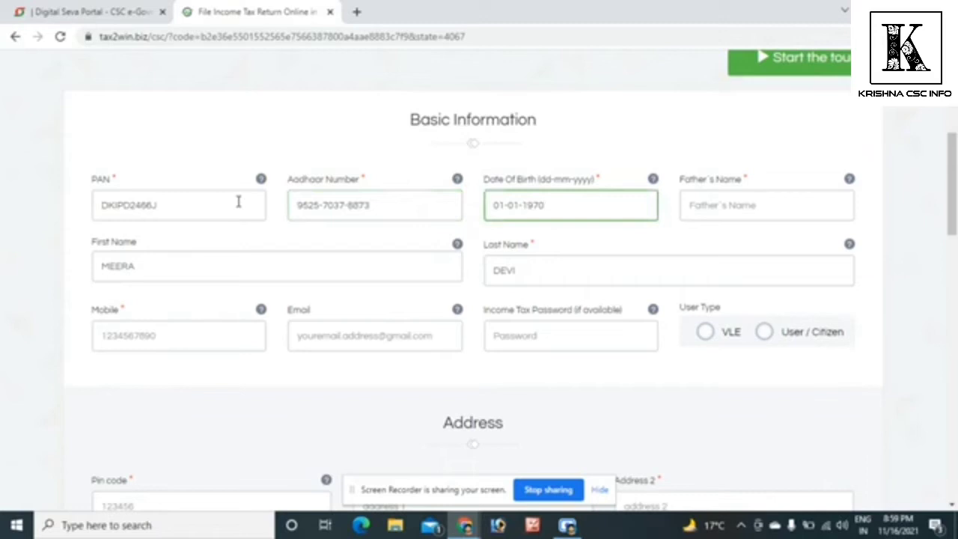
- Replace the default date of birth with the client's own and enter the father's name
key("BackSpace")
key("BackSpace")
key("BackSpace")
key("BackSpace")
key("BackSpace")
key("BackSpace")
key("BackSpace")
left_click(714, 217)
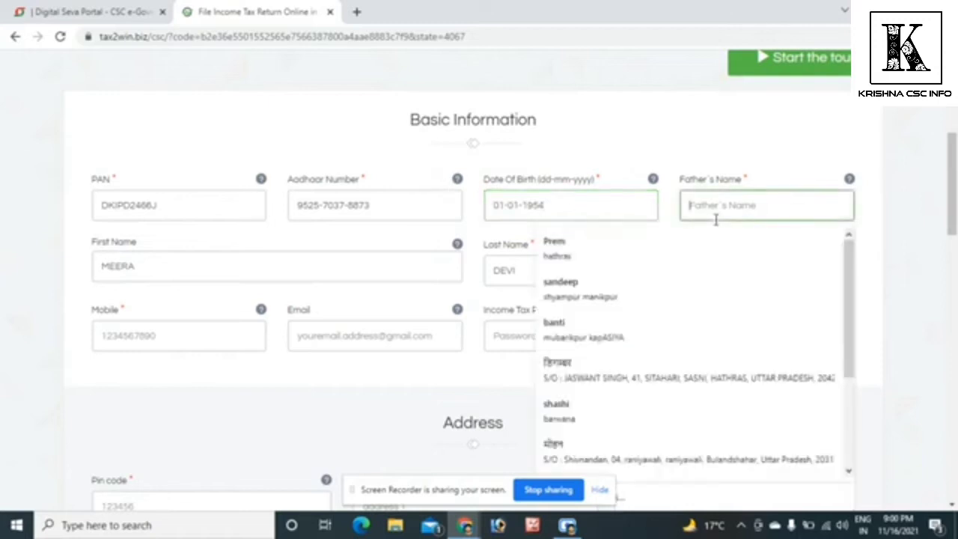
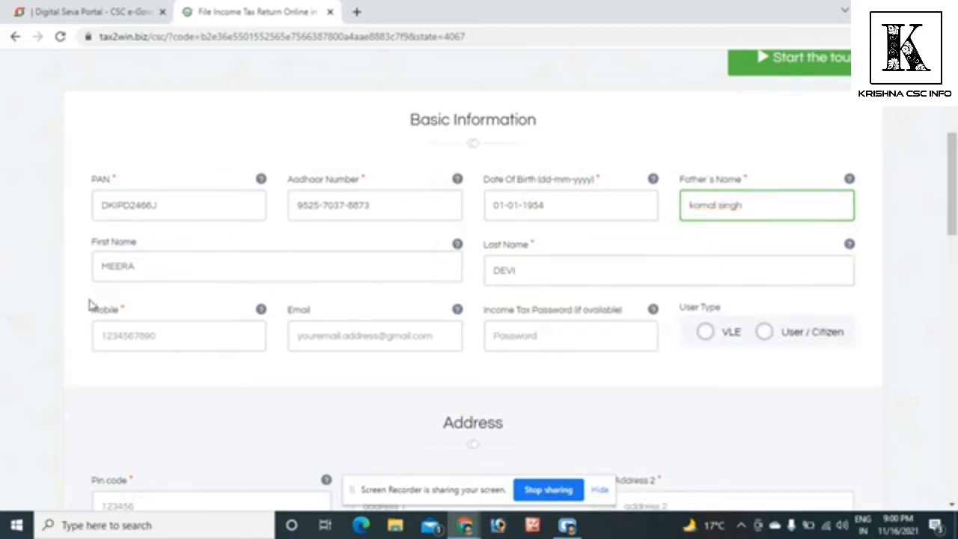
- Enter the client's mobile number, leave the email and income tax password empty, and set the user type to VLE
left_click_drag(951, 225, 952, 258)
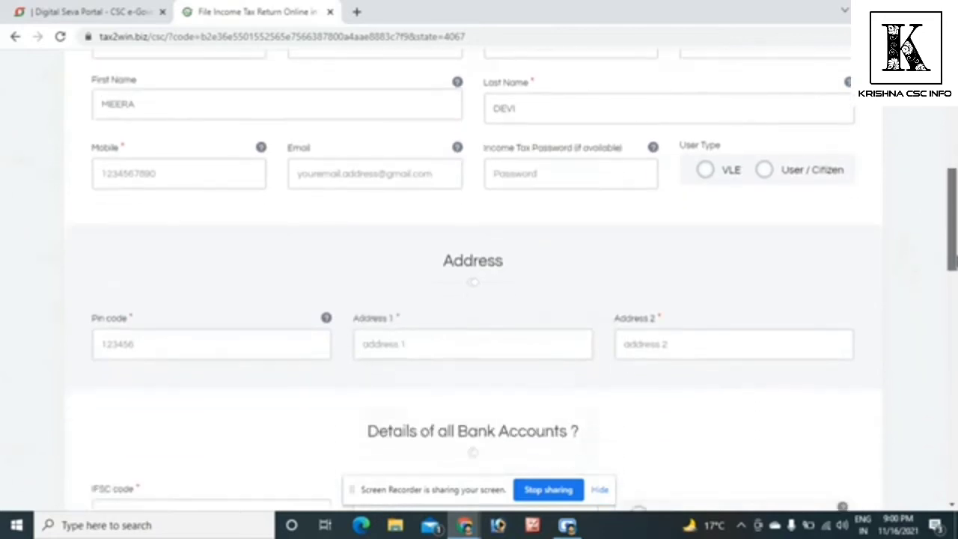
left_click(215, 177)
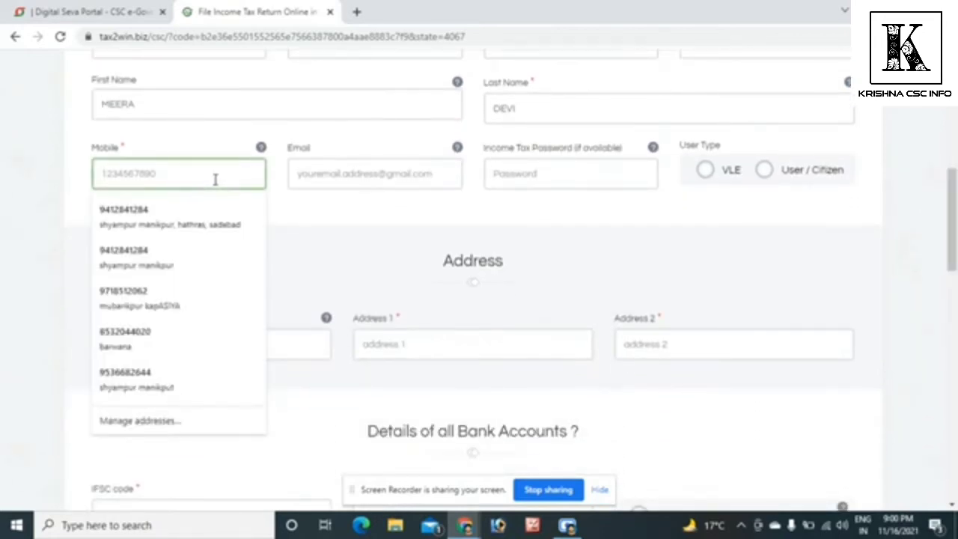
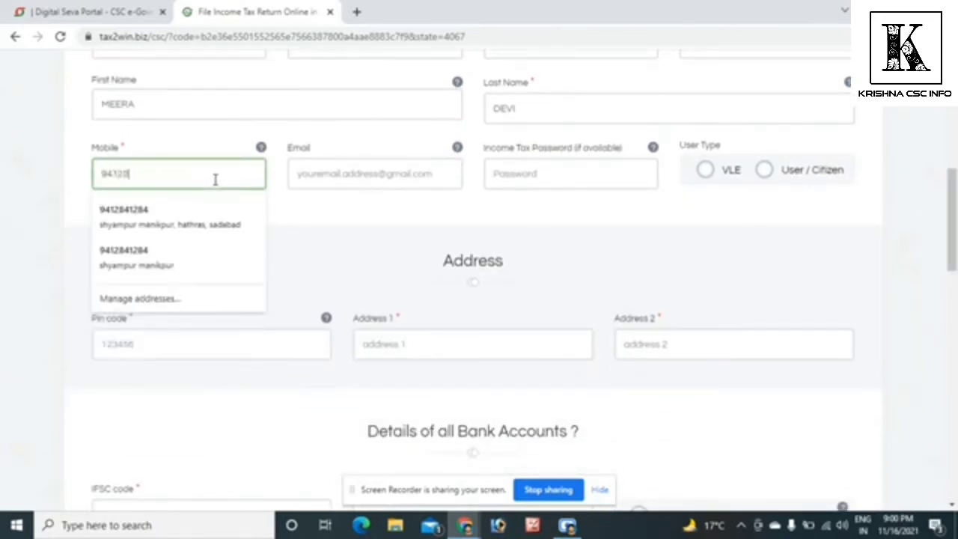
left_click(526, 176)
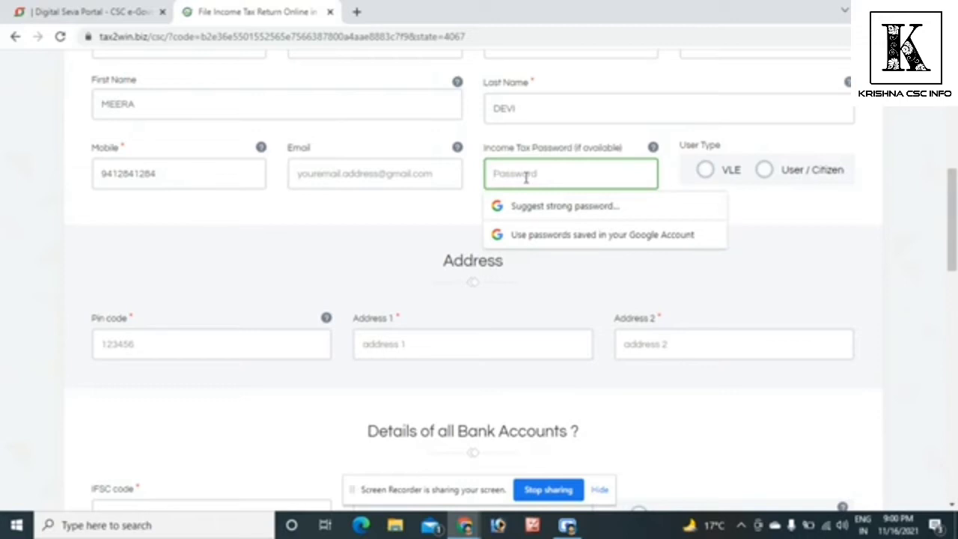
left_click(703, 172)
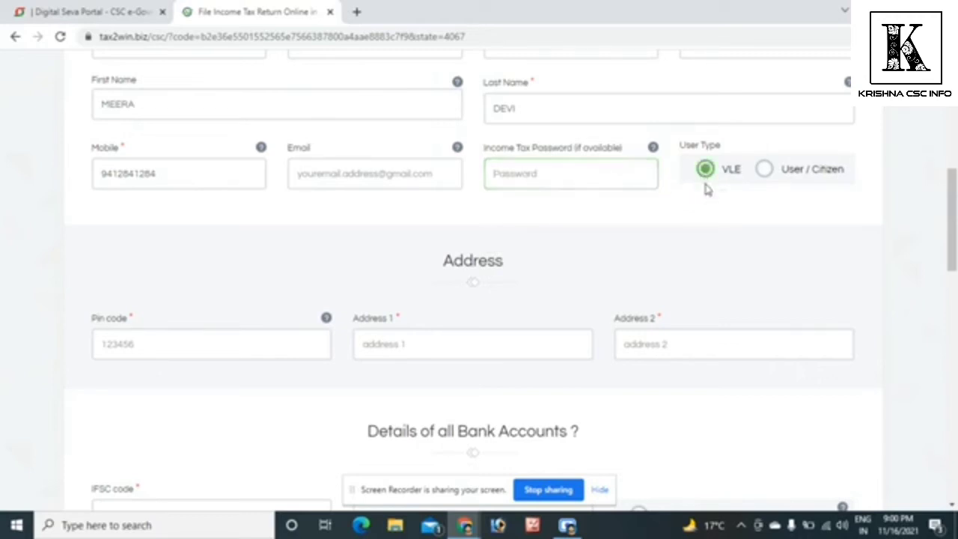
- Enter the client's postal code in the Address section
scroll(944, 215, "down", 4)
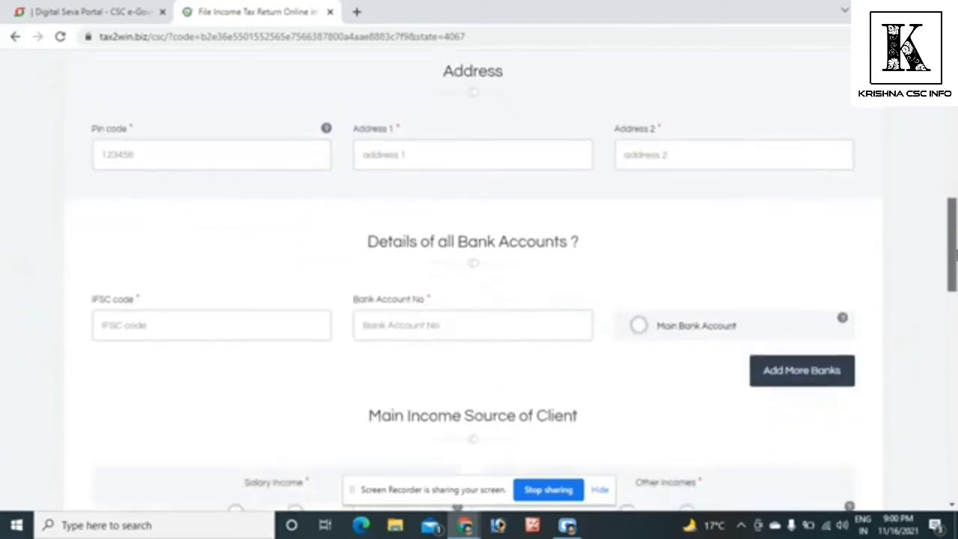
left_click(190, 150)
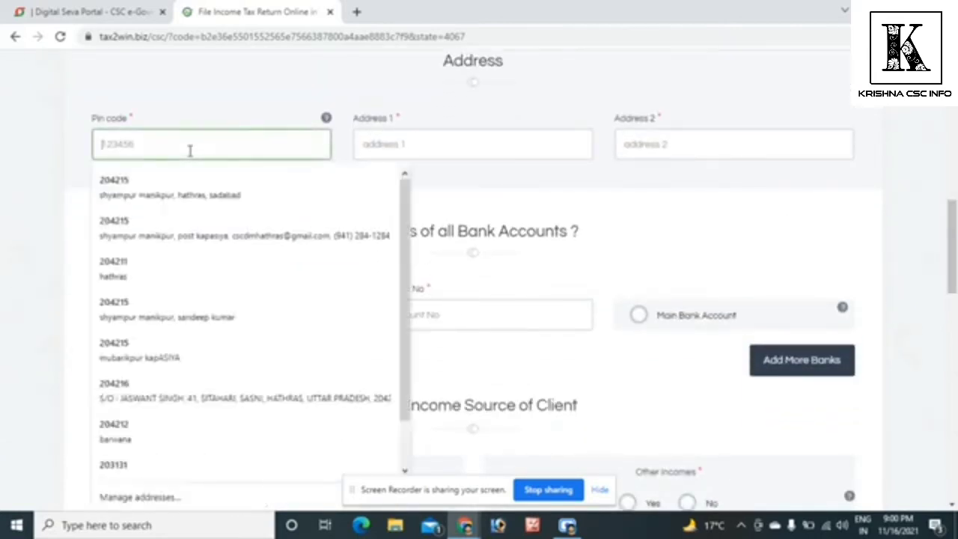
type("204215")
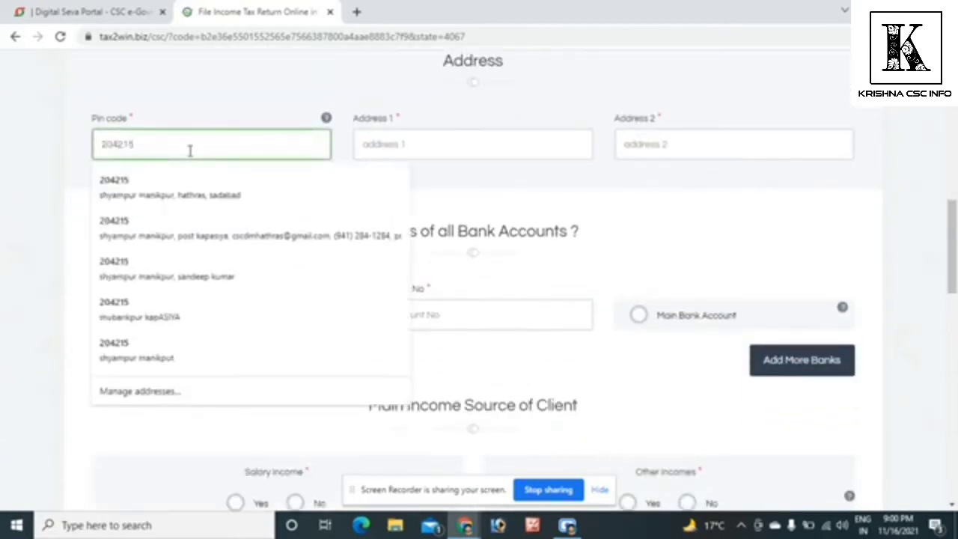
key("Tab")
- Fill in Address 1 and Address 2 with the client's village and district
type("shyam")
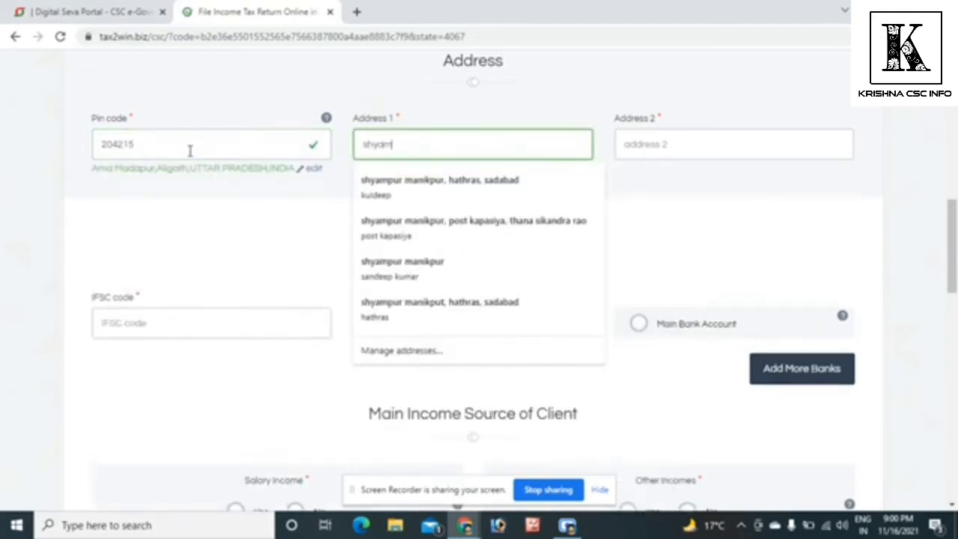
type("pur mabbri")
key("BackSpace")
key("BackSpace")
key("BackSpace")
key("BackSpace")
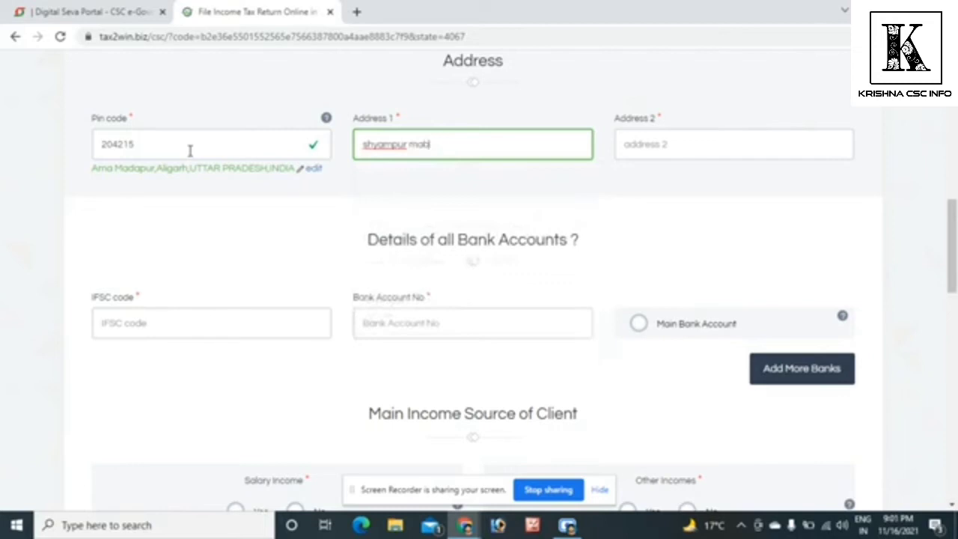
type("nikpur")
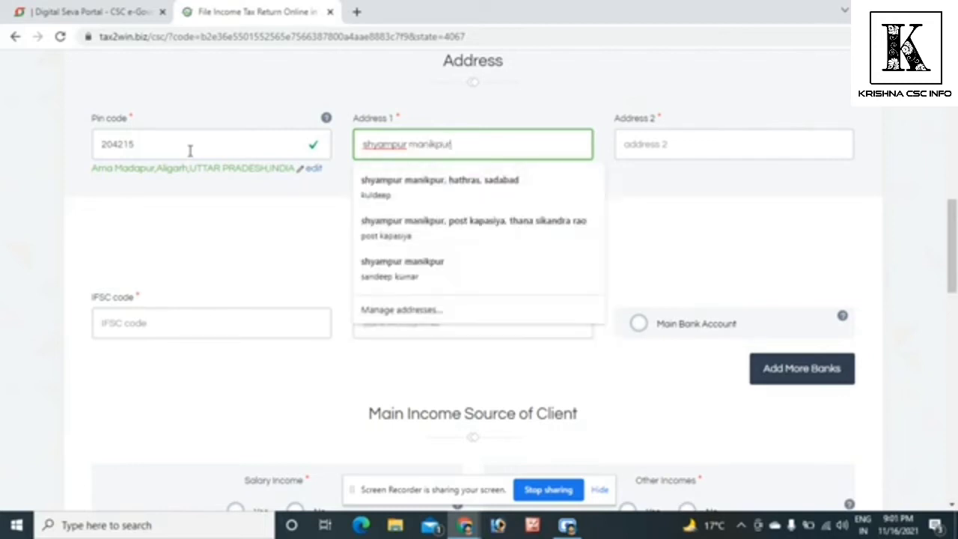
left_click(642, 150)
type("h")
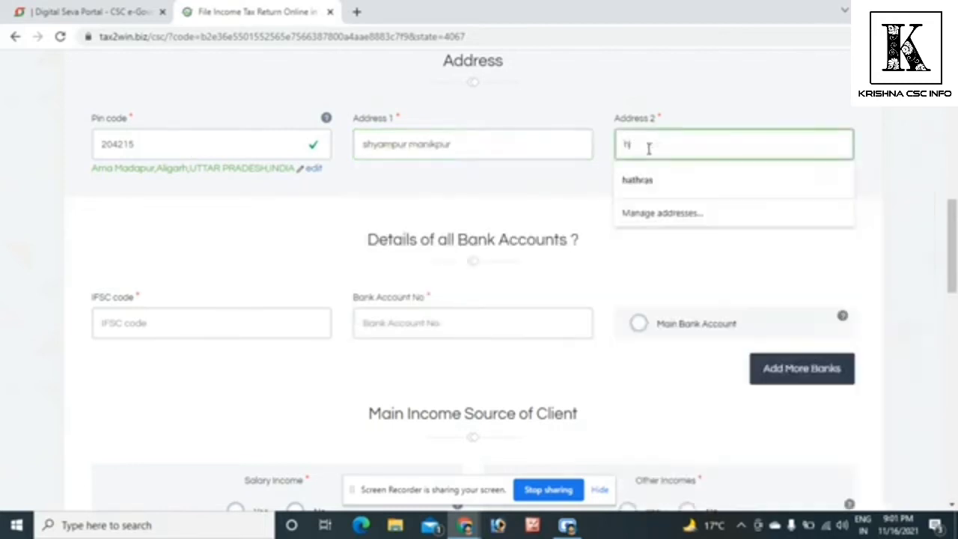
type("athras")
- Enter the client's bank account number in the Bank Account No field of the bank details
left_click(238, 322)
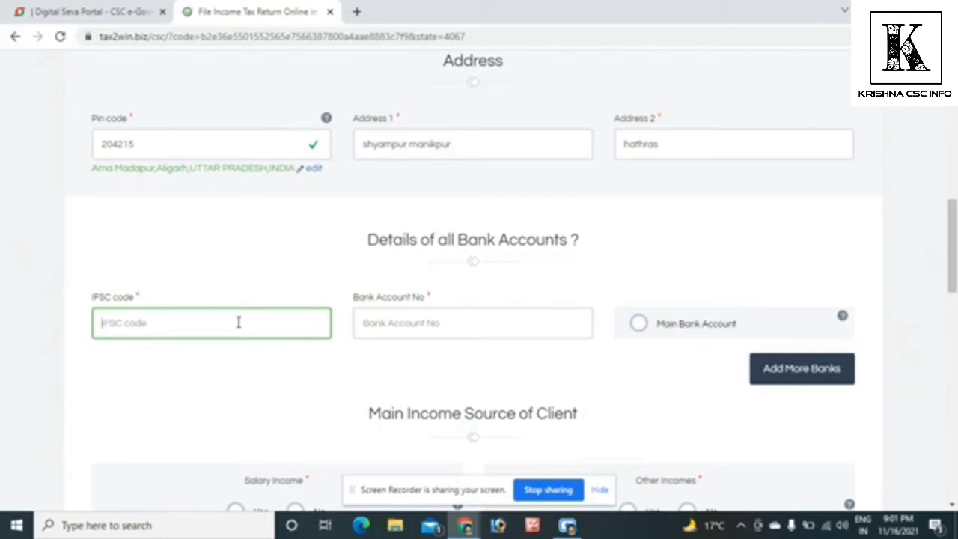
key("ctrl+a")
key("ctrl+c")
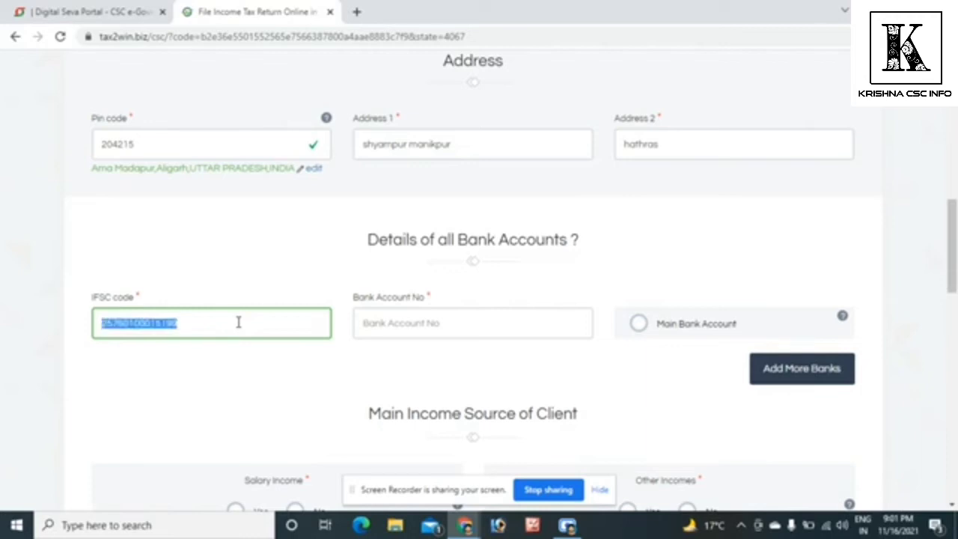
left_click(438, 323)
key("ctrl+v")
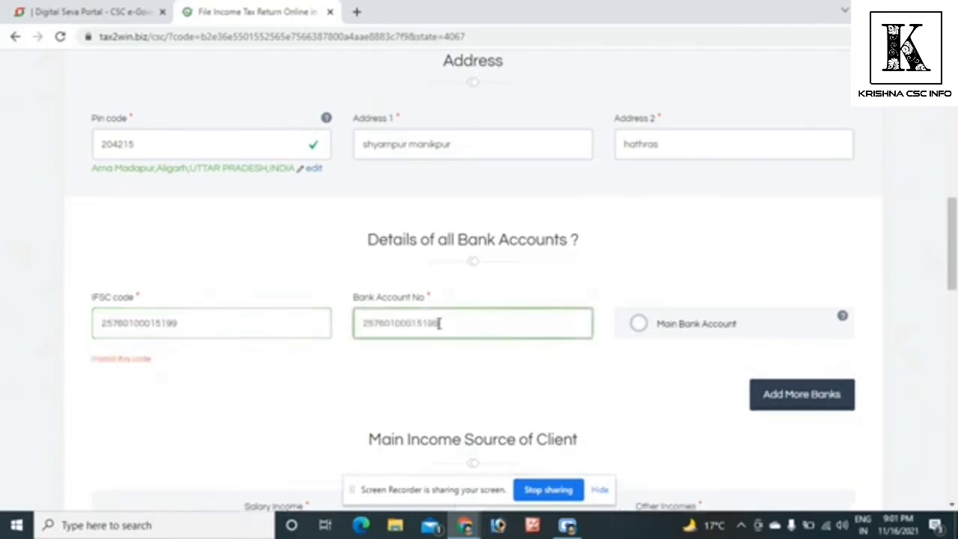
- Set the IFSC code to BARB0SIKALI and mark the account as the main bank account
double_click(174, 325)
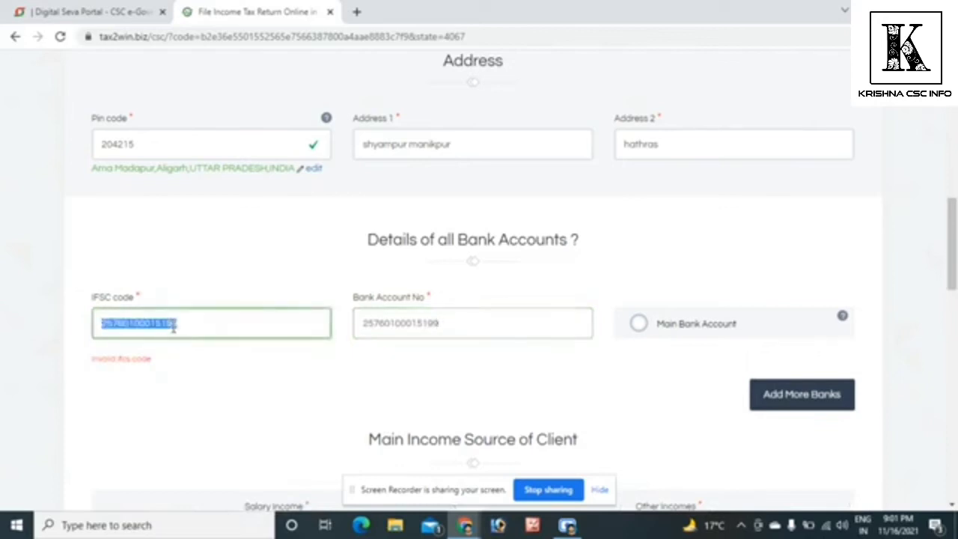
type("BARB")
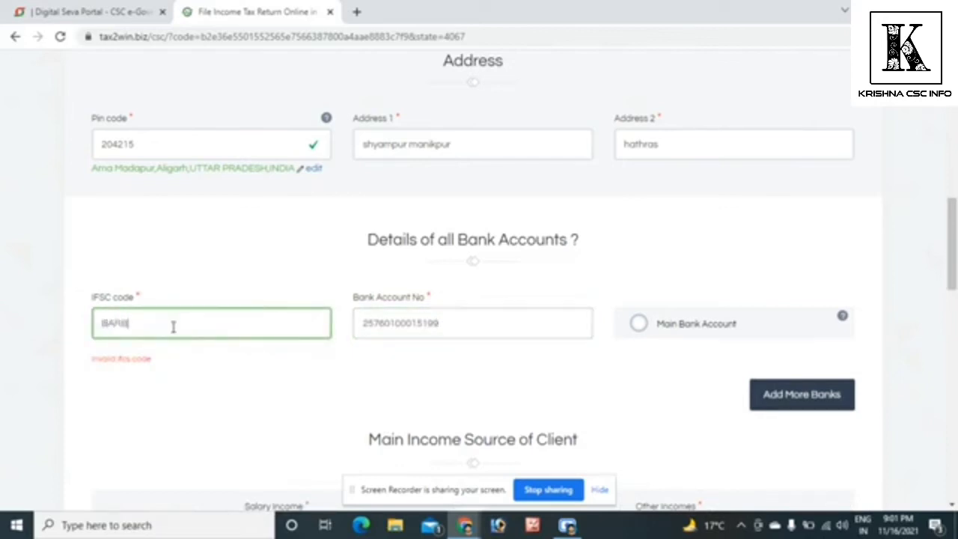
type("0SIKALI")
left_click(638, 324)
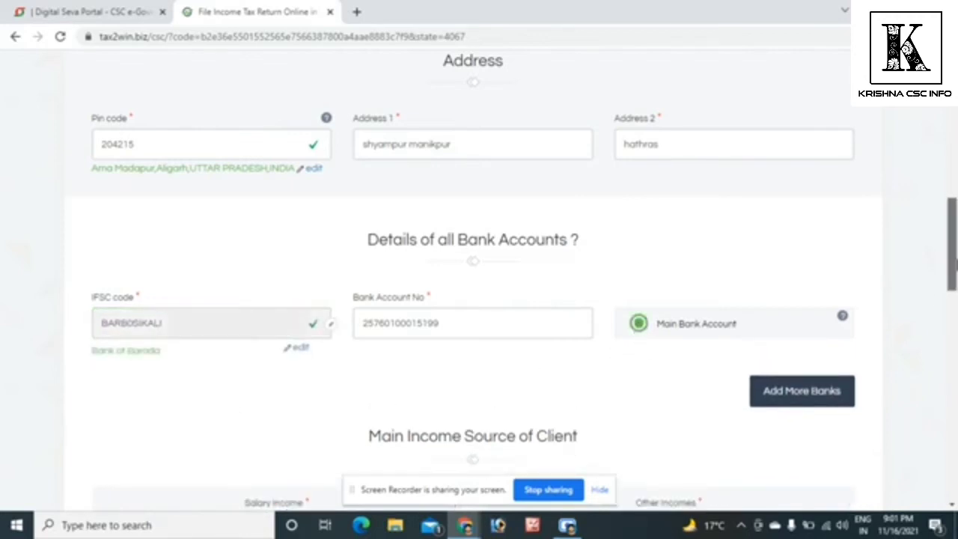
left_click_drag(951, 260, 955, 328)
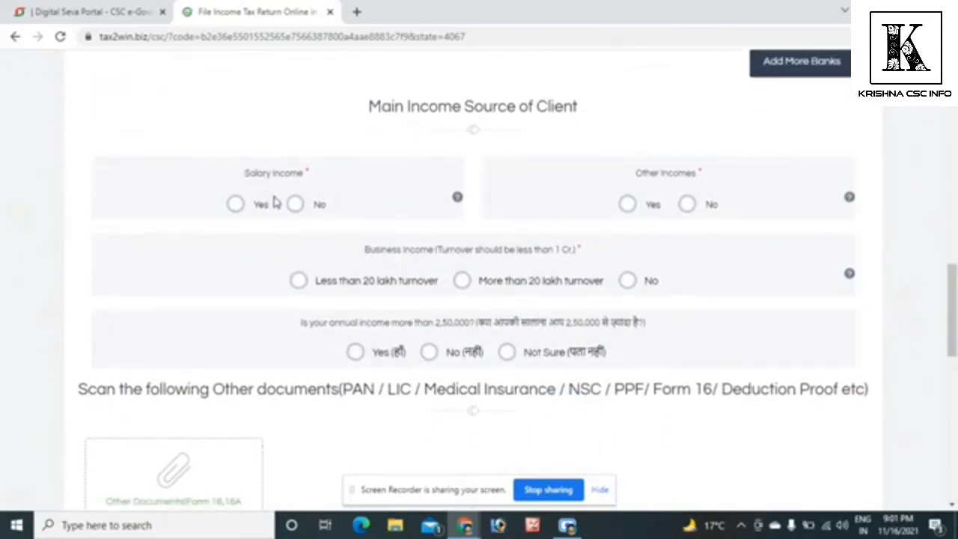
- Set Salary Income and Other Incomes to No, Business Income to less than 20 lakh turnover, and annual income above 2,50,000 to No
left_click(295, 205)
left_click(686, 206)
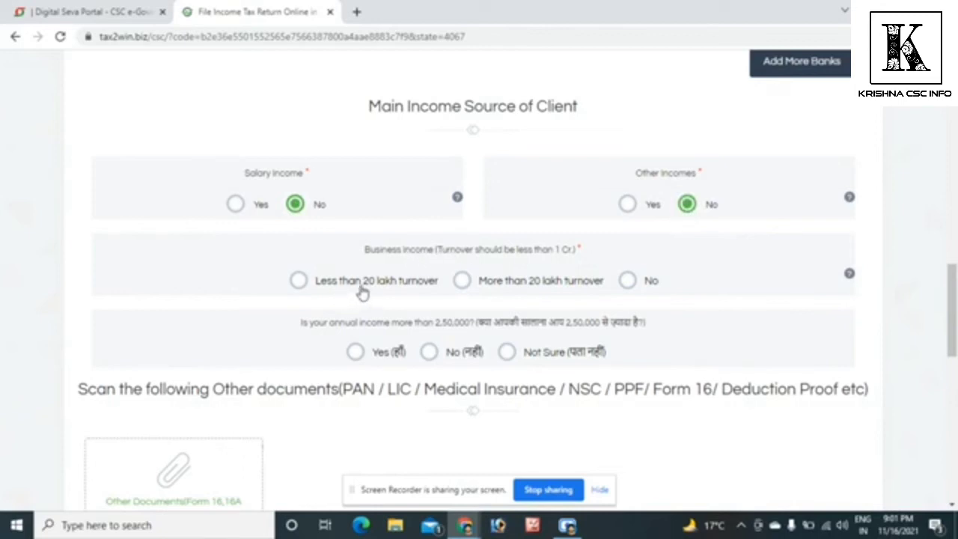
left_click(301, 286)
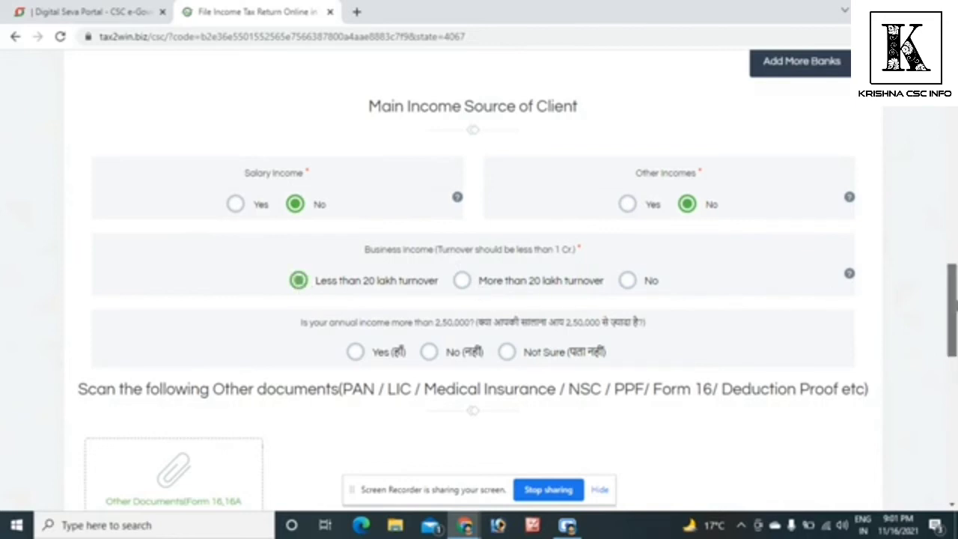
scroll(951, 311, "down", 2)
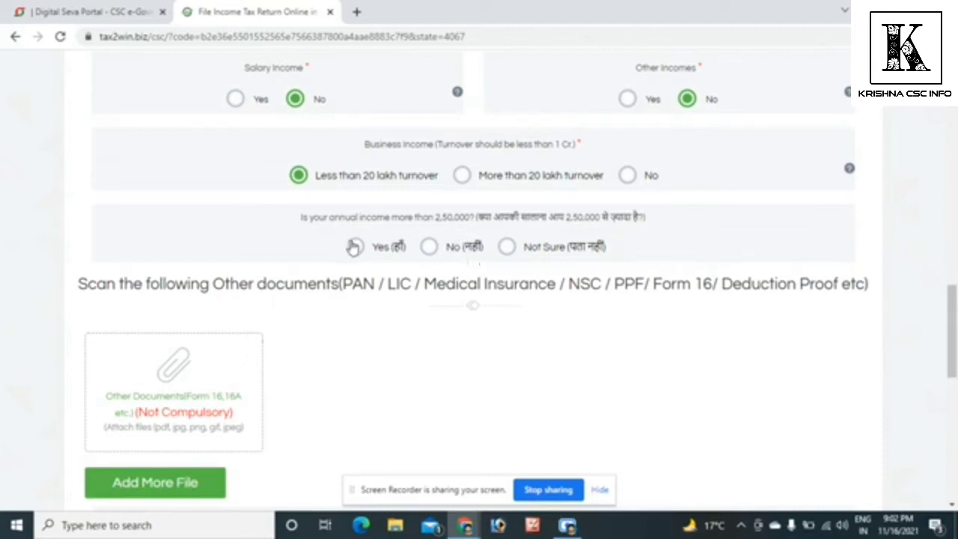
left_click(428, 248)
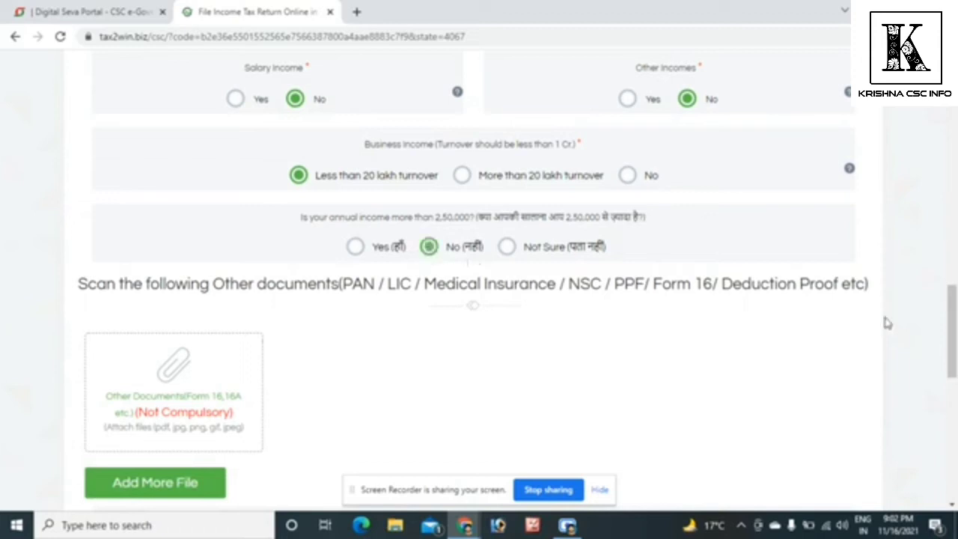
- Accept the terms and conditions, submit the form on the Rs. 99 plan, and agree to the wallet fee deduction
left_click_drag(953, 336, 953, 369)
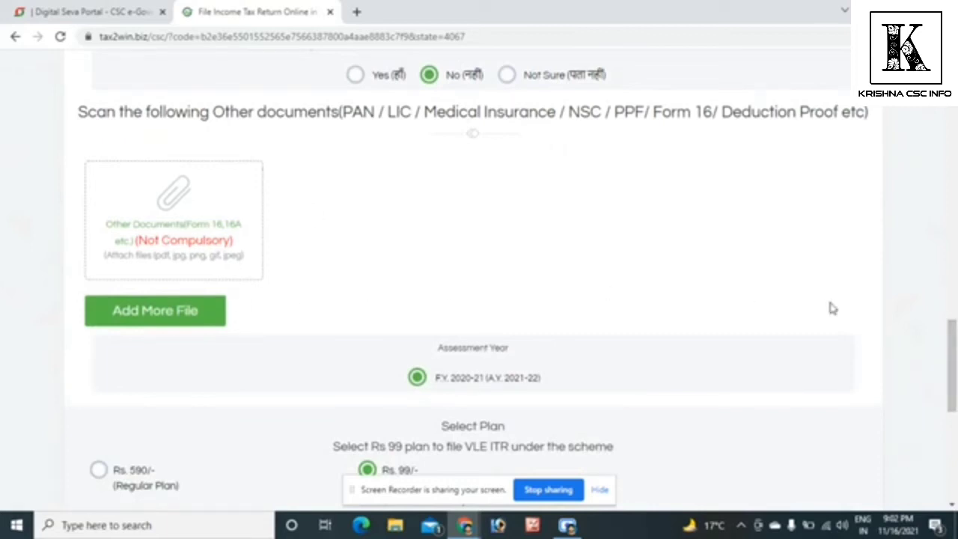
left_click_drag(953, 365, 954, 407)
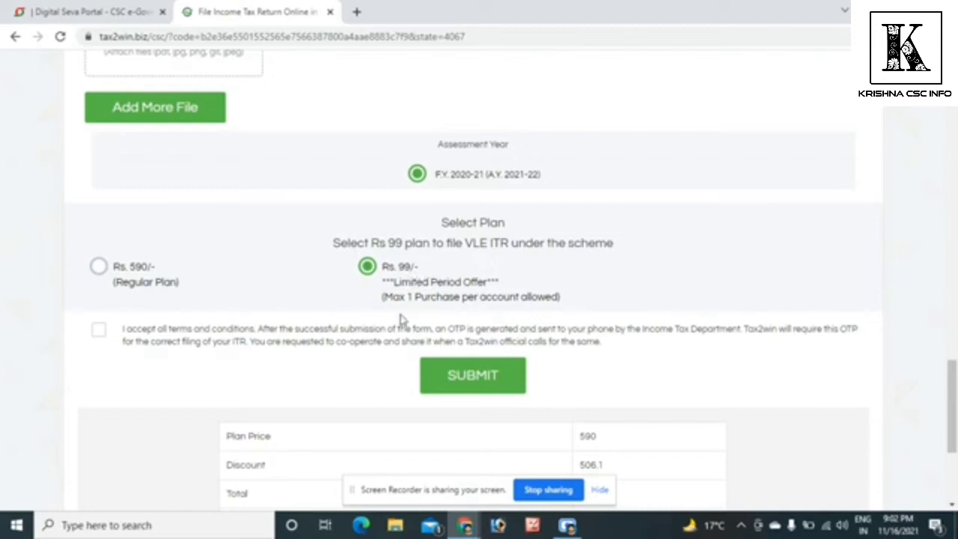
left_click(98, 334)
left_click_drag(952, 404, 952, 432)
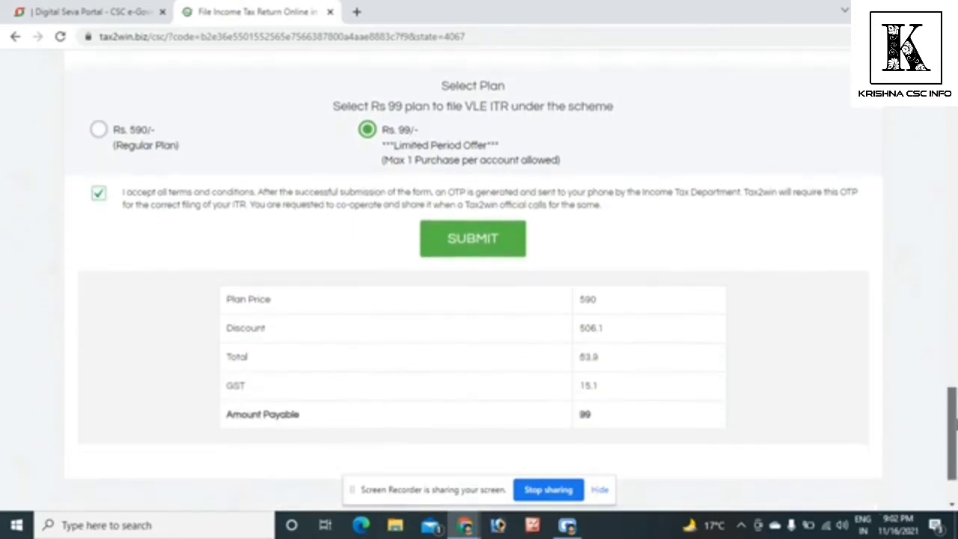
left_click(494, 249)
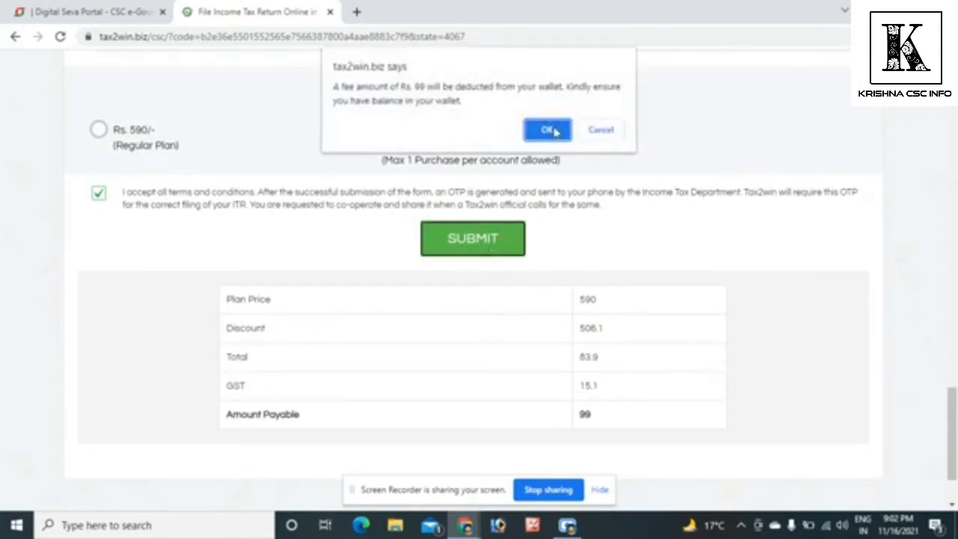
left_click(547, 130)
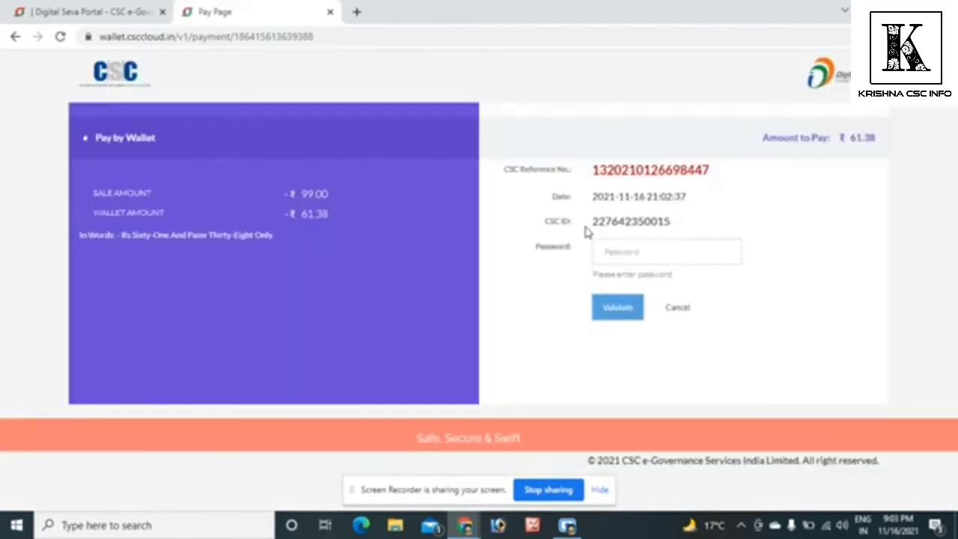
- Enter the CSC account password on the wallet payment page, validate it, and decline saving it in the browser
left_click(626, 251)
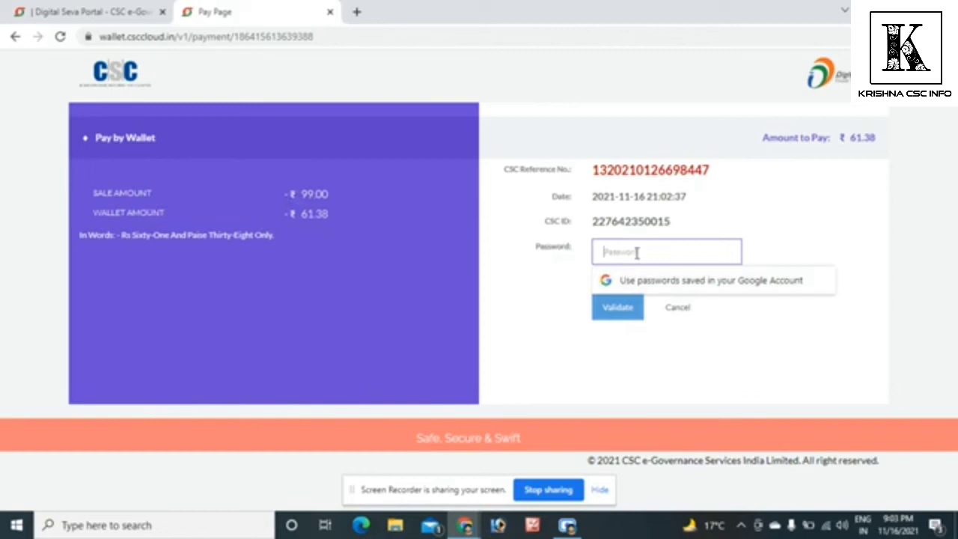
type("*****")
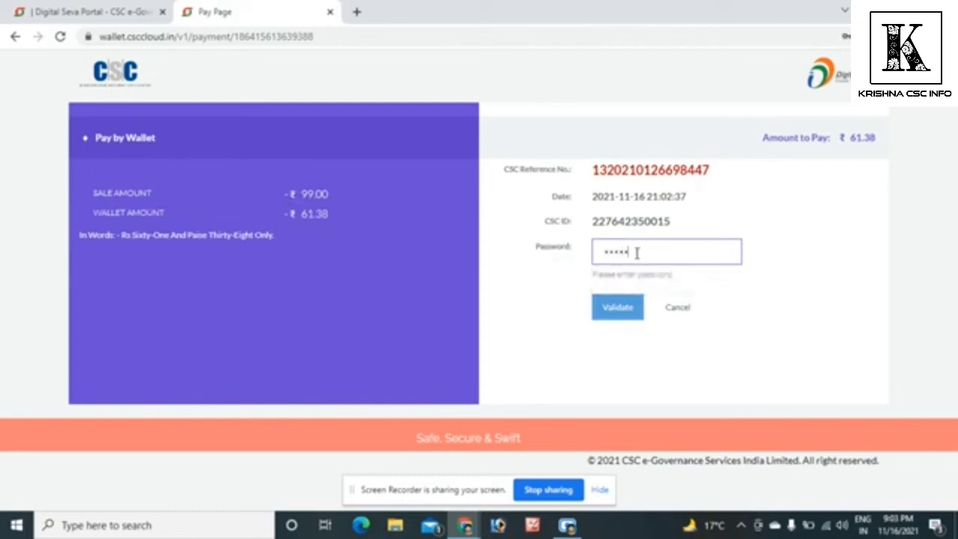
type("*****")
left_click(618, 316)
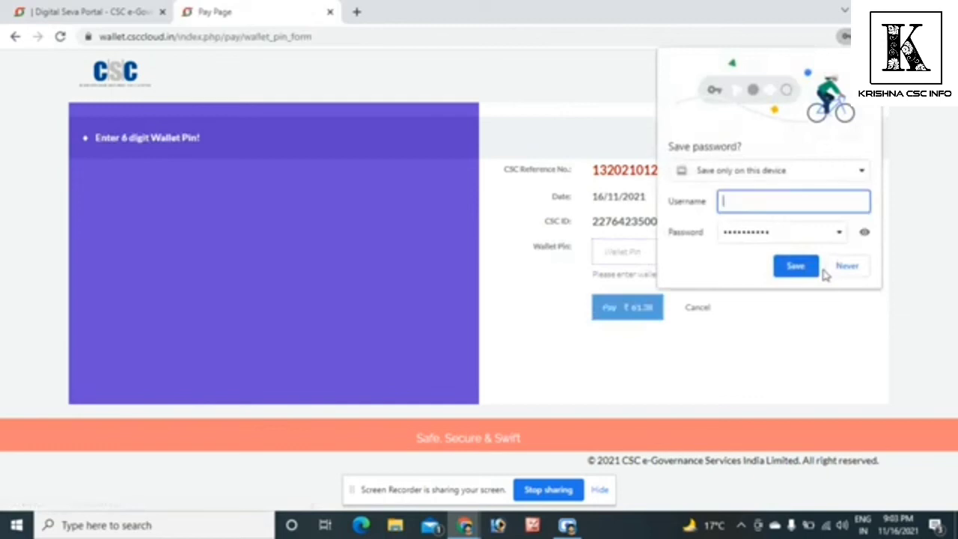
left_click(853, 267)
- Try to authorise the ₹61.38 wallet payment by entering the 6-digit wallet PIN
left_click(633, 251)
type("*")
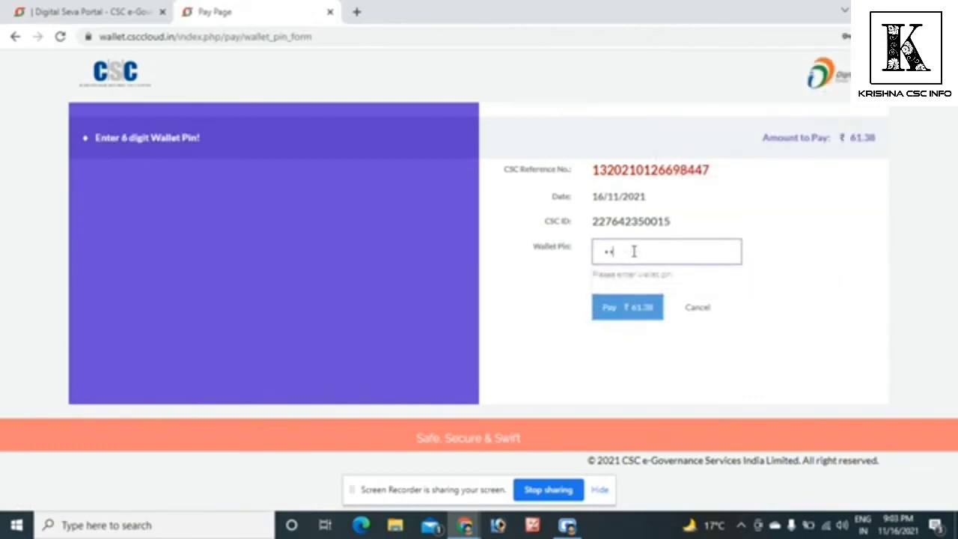
type("****")
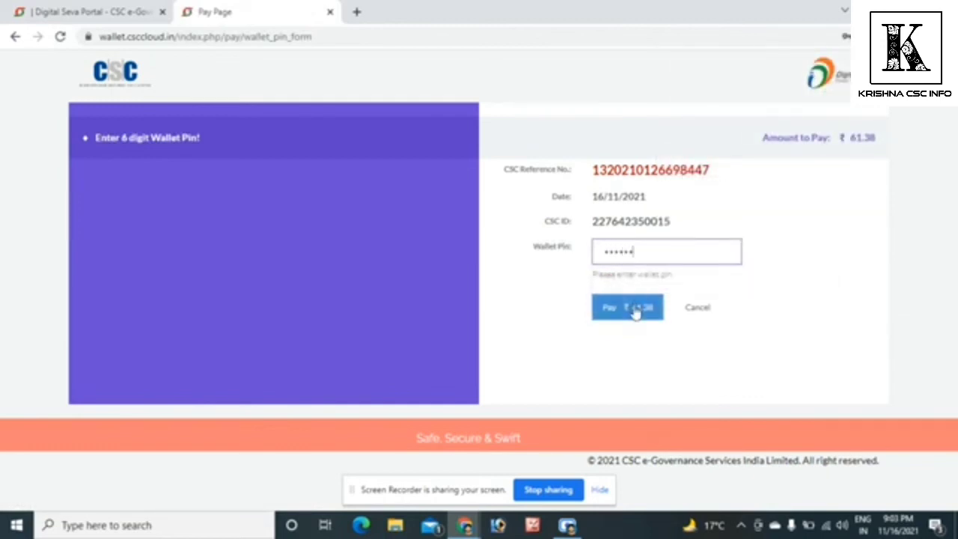
left_click(635, 311)
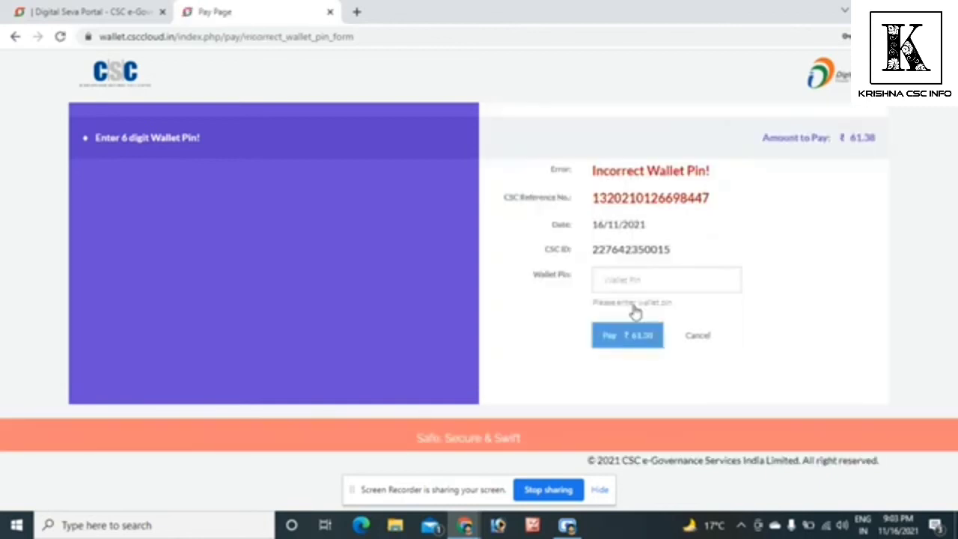
- Try the ₹61.38 payment a second time by re-entering the wallet PIN
left_click(637, 282)
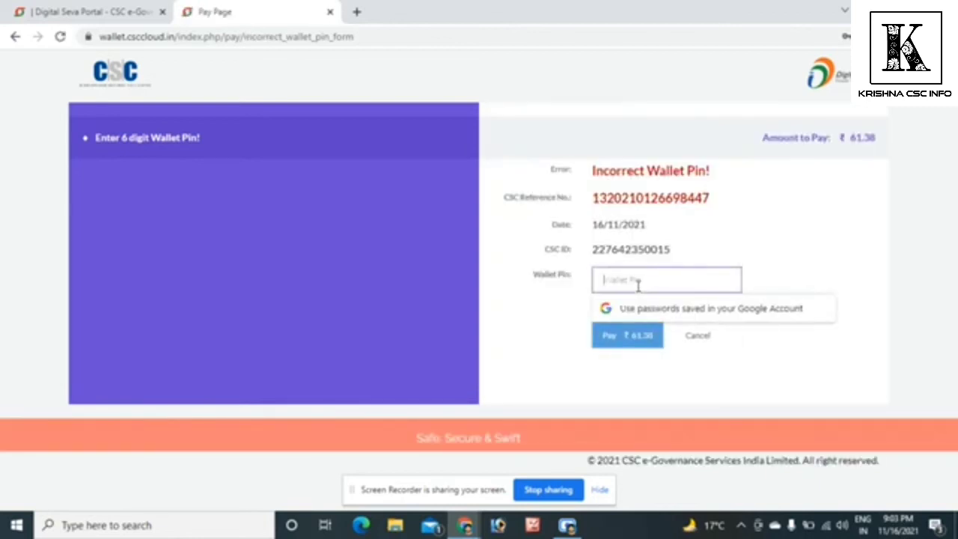
type("******")
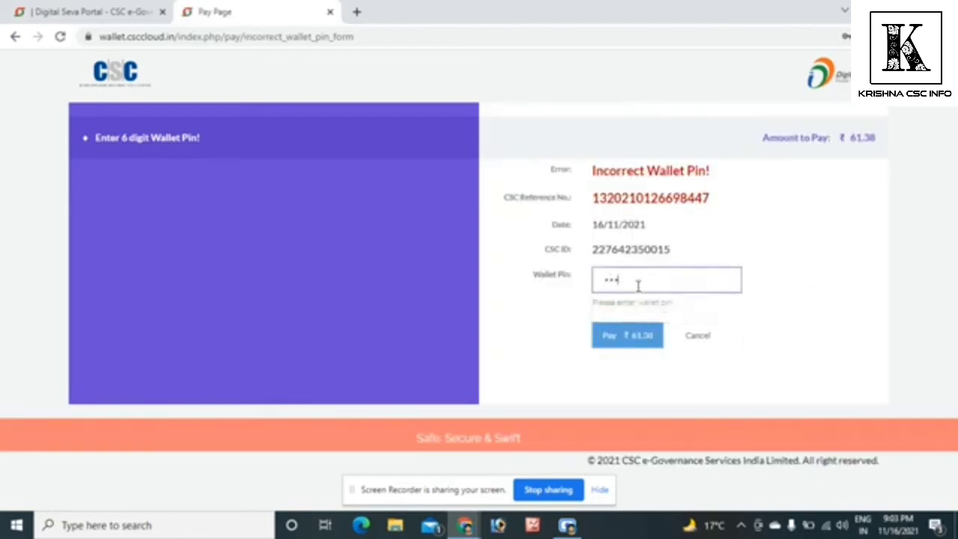
left_click(636, 339)
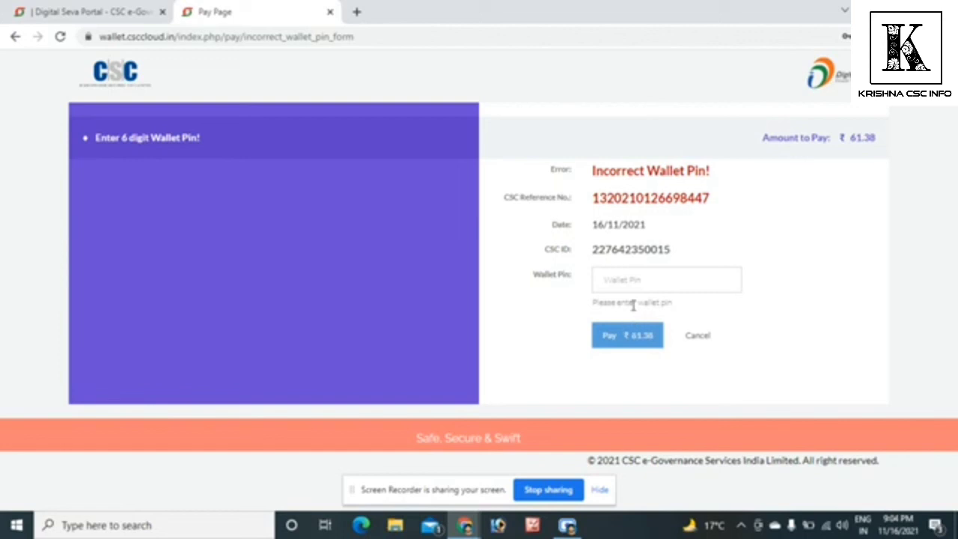
- Enter the wallet PIN again in the Wallet Pin field and submit the ₹61.38 payment
left_click(640, 280)
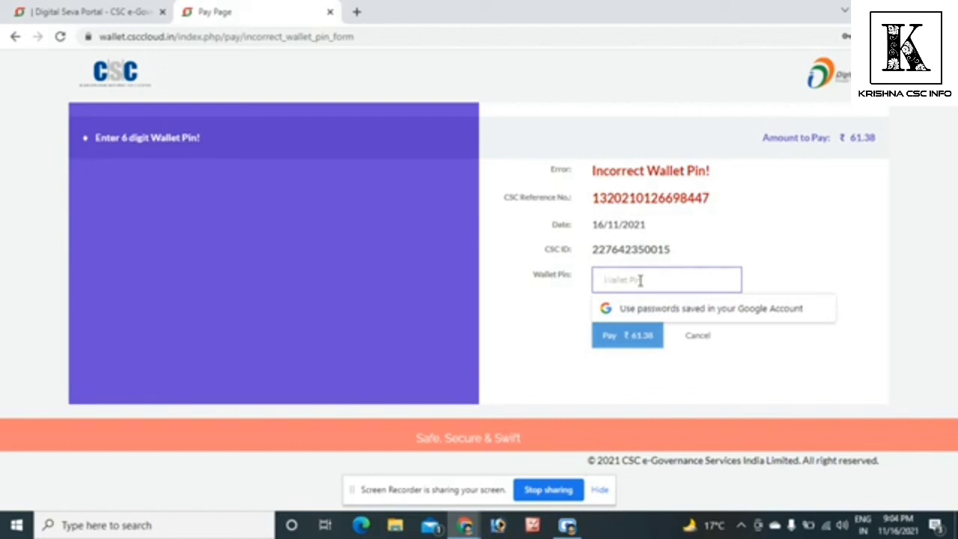
type("******")
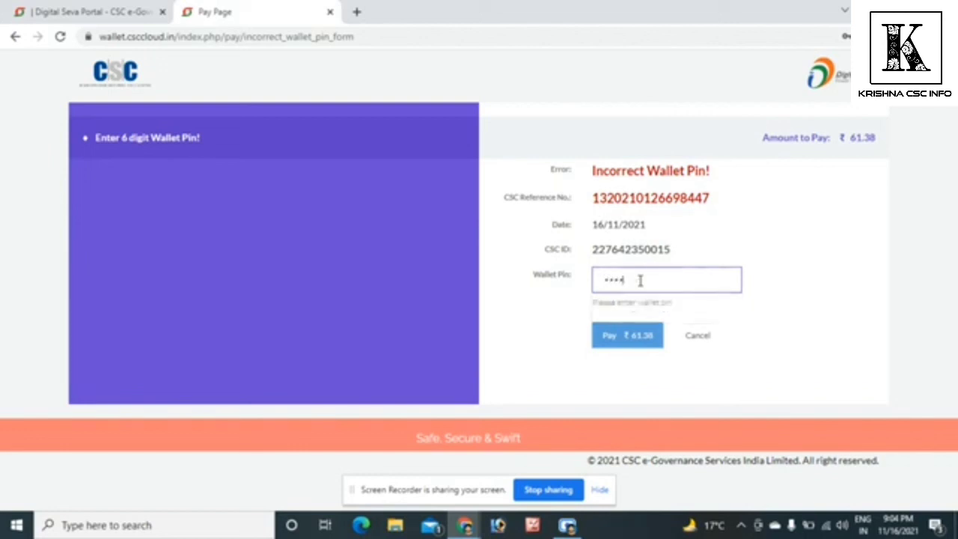
left_click(632, 336)
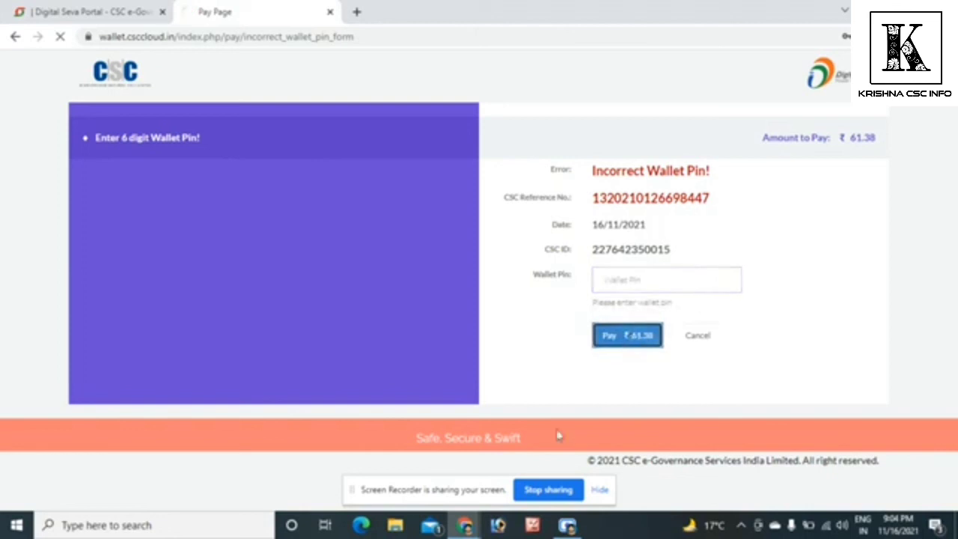